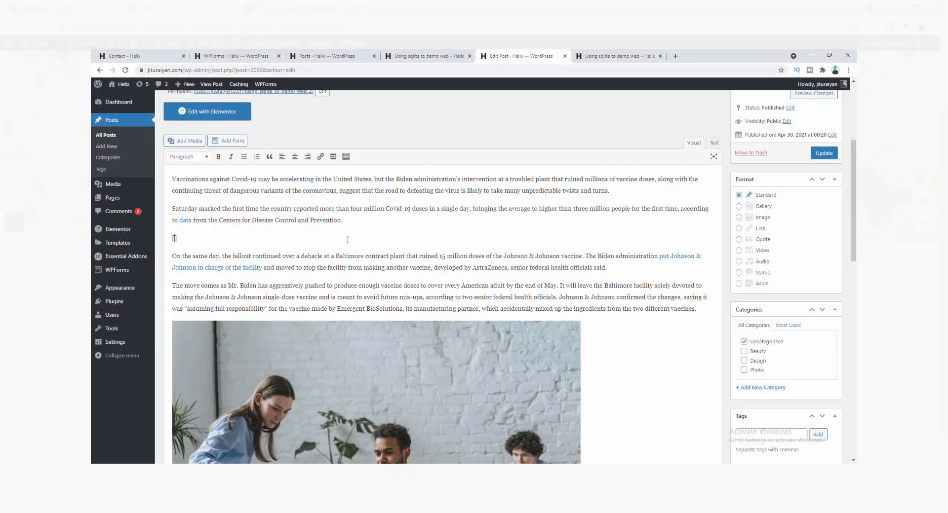
Enter the shortcode [wpforms id="2024"] below the post's second paragraph, update the post and view the published version
{"action": "type", "text": "[wpforms id]"}
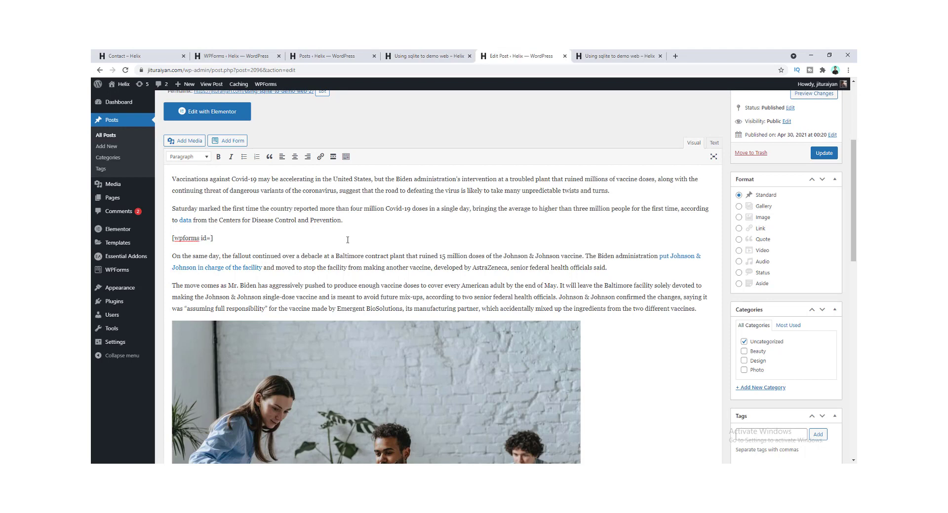
{"action": "type", "text": "2024\""}
{"action": "left_click", "coordinate": [817, 153]}
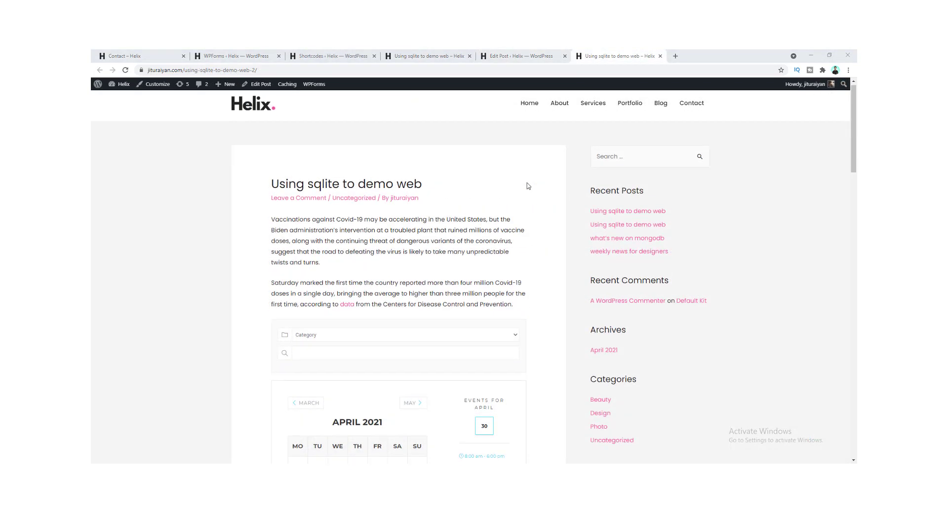
{"action": "scroll", "coordinate": [526, 186], "scroll_direction": "down", "scroll_amount": 3}
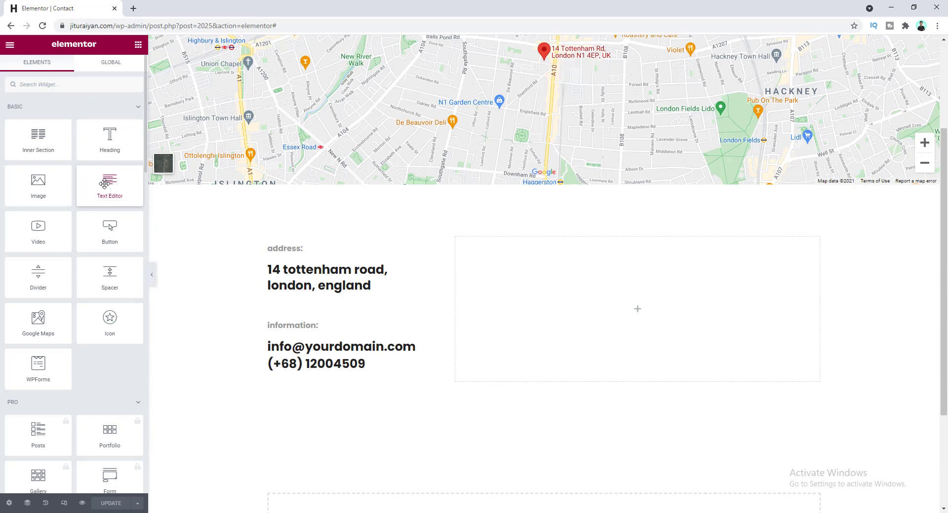
Add a Text Editor widget to the empty column beside the address and copy the Contact Form's shortcode from the WPForms overview
{"action": "left_click_drag", "start_coordinate": [102, 183], "coordinate": [508, 305]}
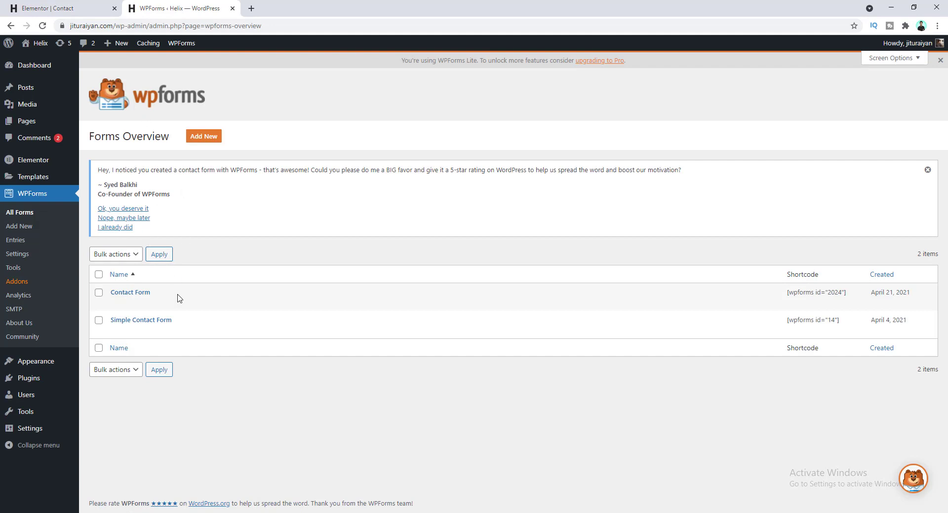
{"action": "mouse_move", "coordinate": [180, 291]}
{"action": "left_click_drag", "start_coordinate": [847, 294], "coordinate": [788, 291]}
{"action": "key", "text": "ctrl+c"}
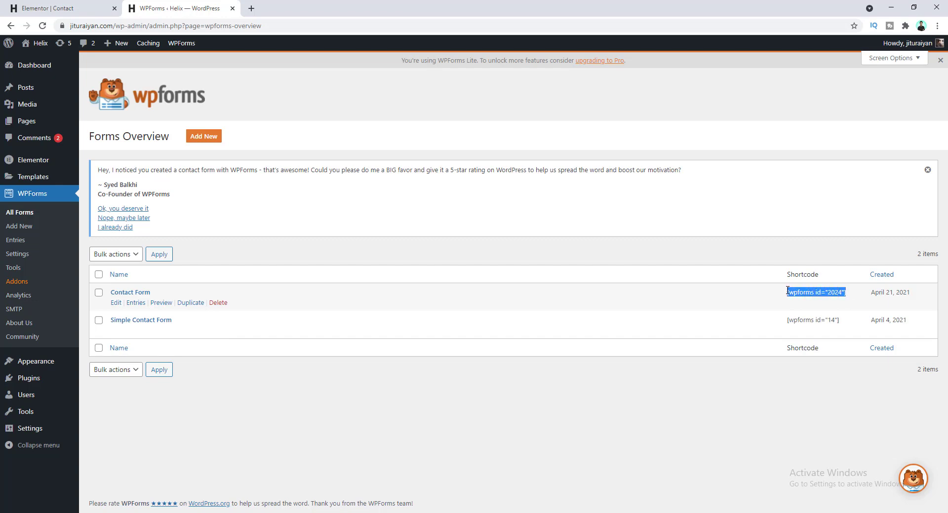
Replace the Text Editor widget's placeholder text with the shortcode [wpforms id="2024"]
{"action": "left_click", "coordinate": [64, 8]}
{"action": "left_click_drag", "start_coordinate": [20, 182], "coordinate": [74, 241]}
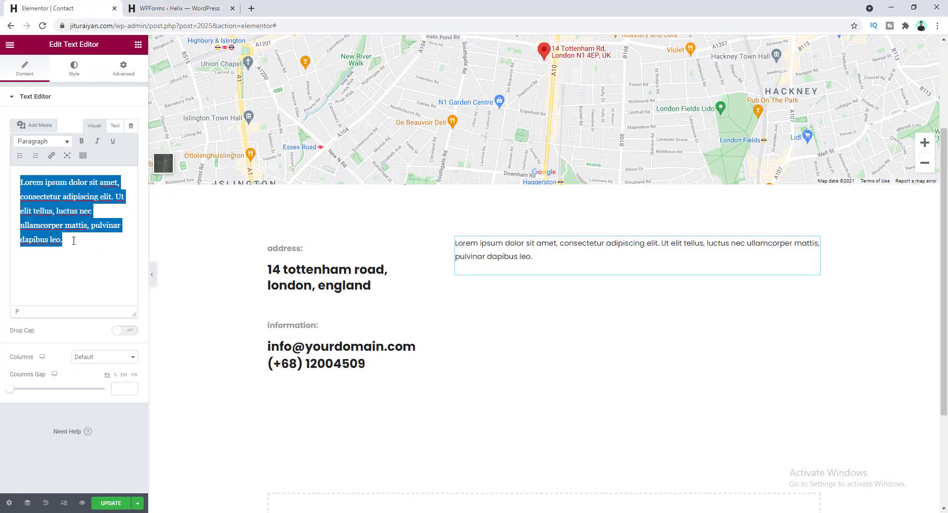
{"action": "key", "text": "ctrl+v"}
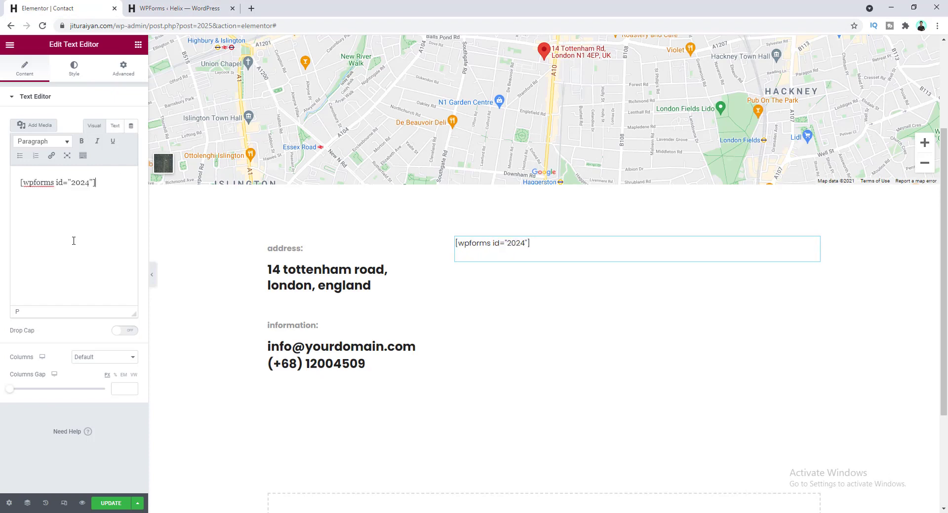
Update the Contact page and preview the form embedded through the Text Editor widget
{"action": "left_click", "coordinate": [112, 504]}
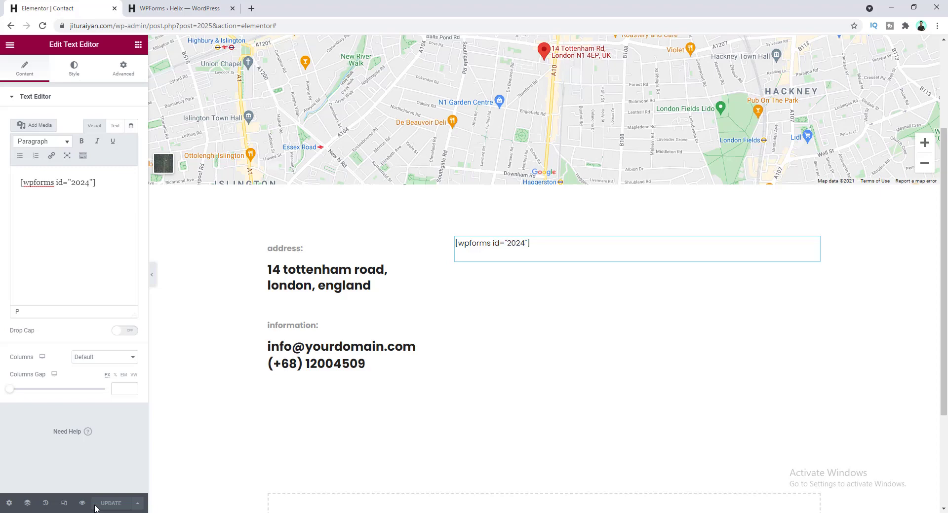
{"action": "left_click", "coordinate": [82, 504]}
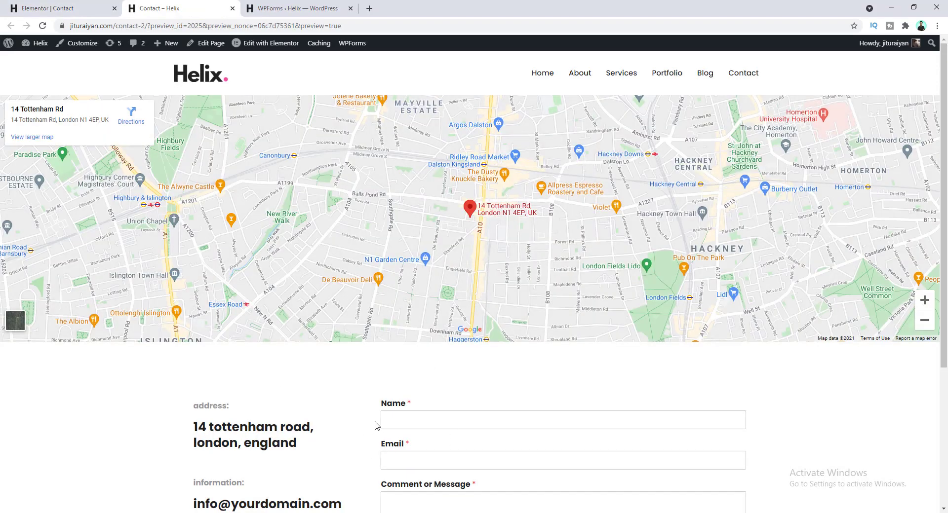
{"action": "scroll", "coordinate": [375, 424], "scroll_direction": "down", "scroll_amount": 2}
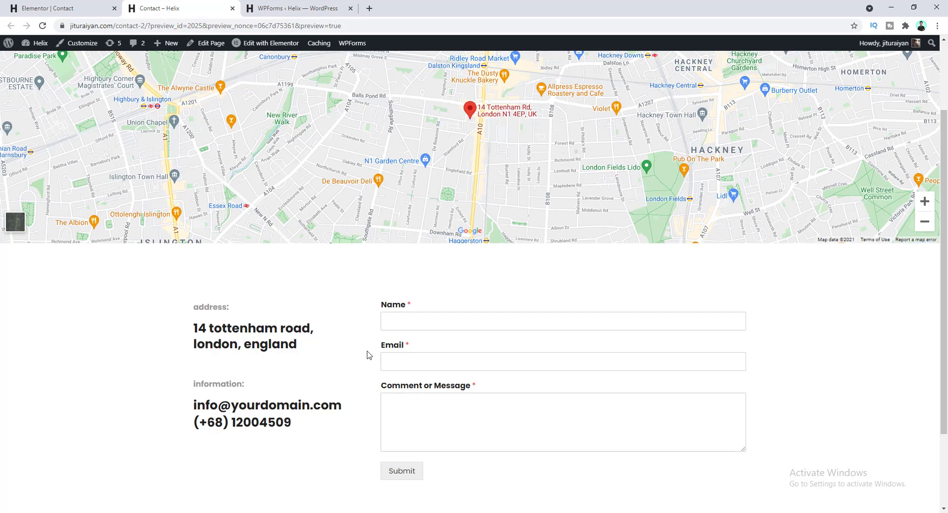
Delete the Text Editor widget holding the form shortcode from the Contact page in Elementor
{"action": "left_click", "coordinate": [72, 5]}
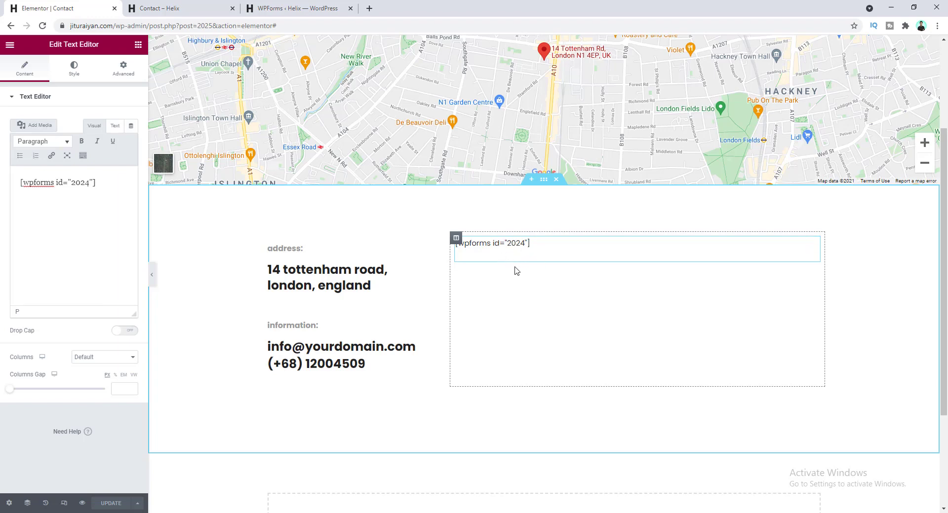
{"action": "right_click", "coordinate": [545, 254]}
{"action": "left_click", "coordinate": [575, 395]}
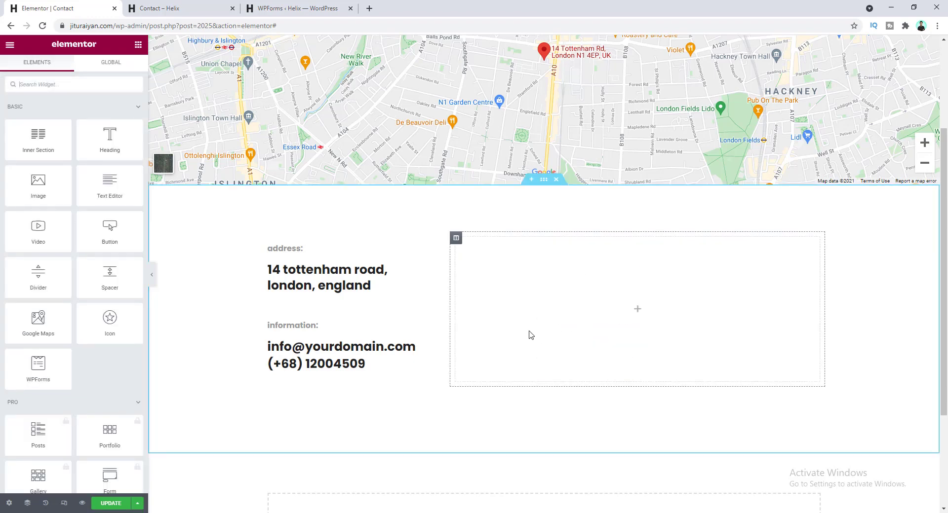
Find the Shortcode widget, place it in the empty column and fill it with [wpforms id="2024"]
{"action": "left_click", "coordinate": [47, 89]}
{"action": "type", "text": "short"}
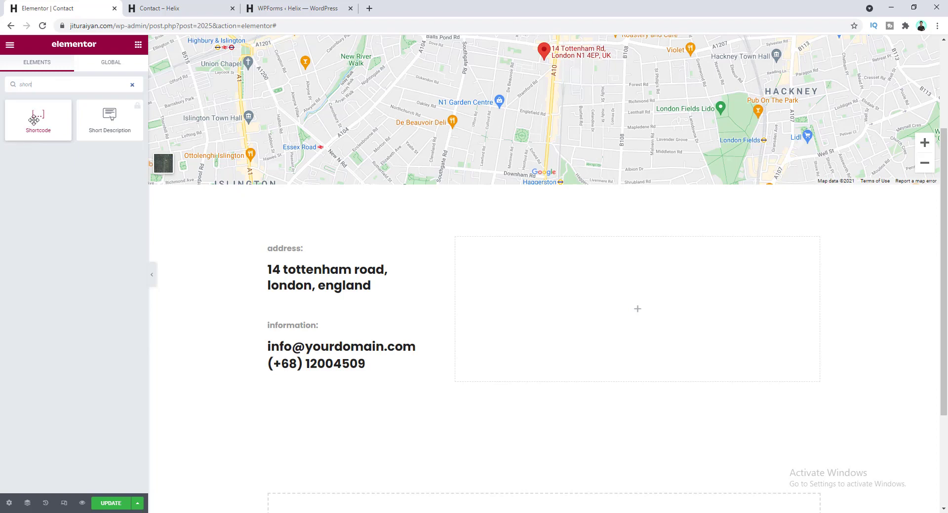
{"action": "left_click_drag", "start_coordinate": [33, 125], "coordinate": [511, 286]}
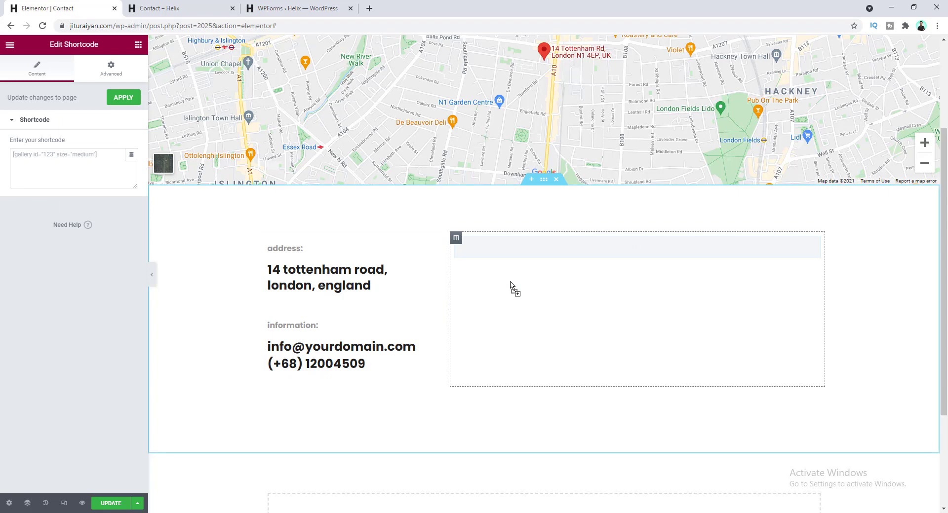
{"action": "left_click", "coordinate": [74, 169]}
{"action": "key", "text": "ctrl+v"}
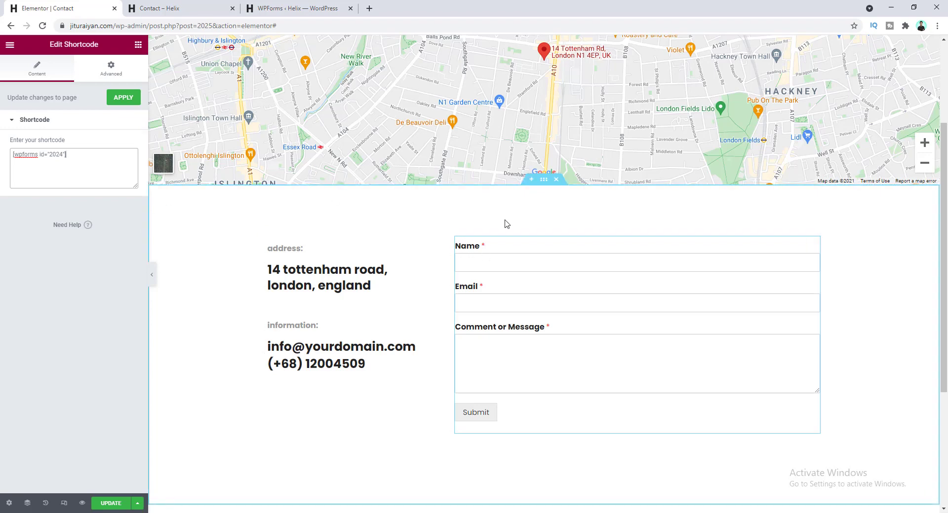
Update the Contact page and check the form made with the Shortcode widget in the page preview
{"action": "left_click", "coordinate": [111, 503]}
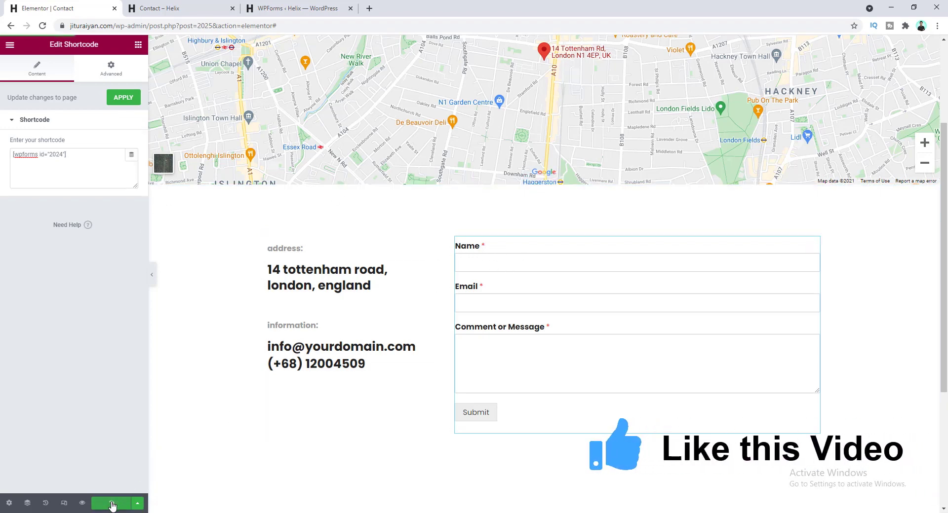
{"action": "left_click", "coordinate": [82, 504]}
{"action": "scroll", "coordinate": [357, 410], "scroll_direction": "down", "scroll_amount": 1}
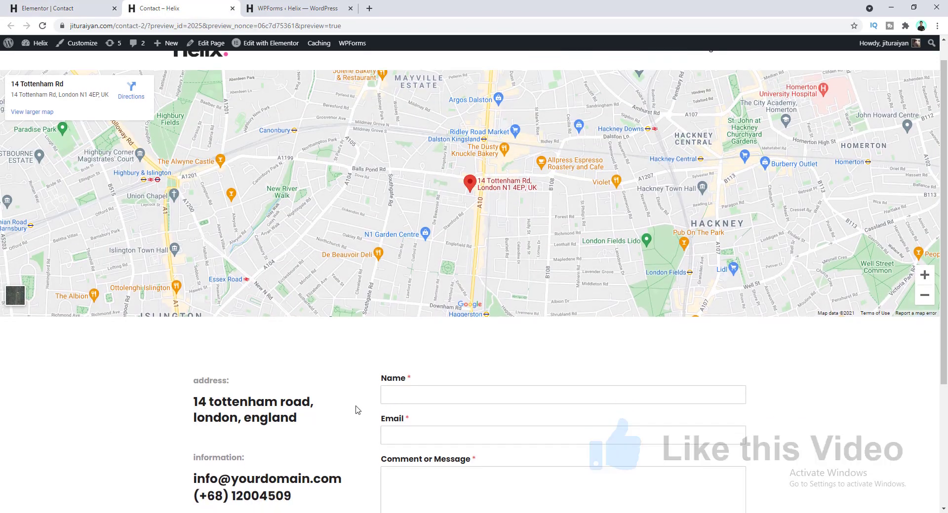
{"action": "scroll", "coordinate": [357, 410], "scroll_direction": "down", "scroll_amount": 2}
{"action": "left_click", "coordinate": [84, 9]}
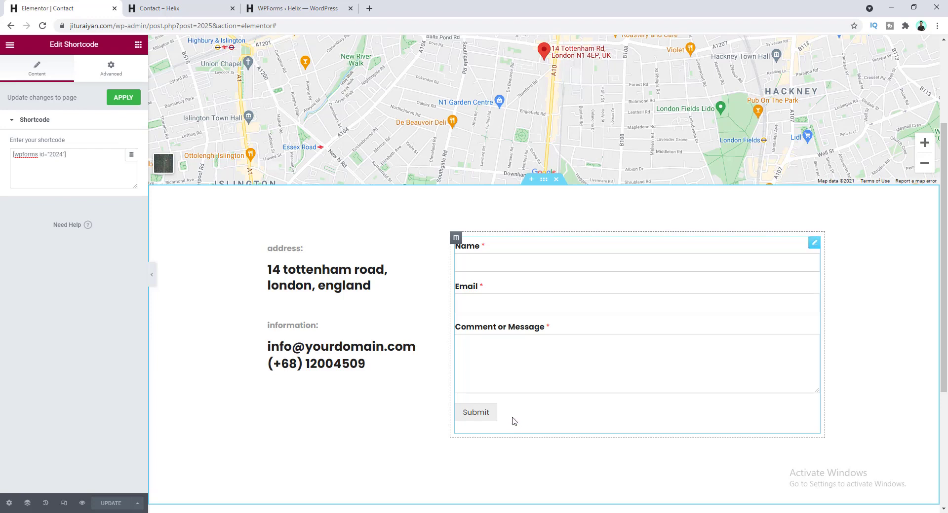
Add a Text Editor widget below the form's Submit button reading "We'll contact you within the next 24 hours."
{"action": "left_click", "coordinate": [139, 46]}
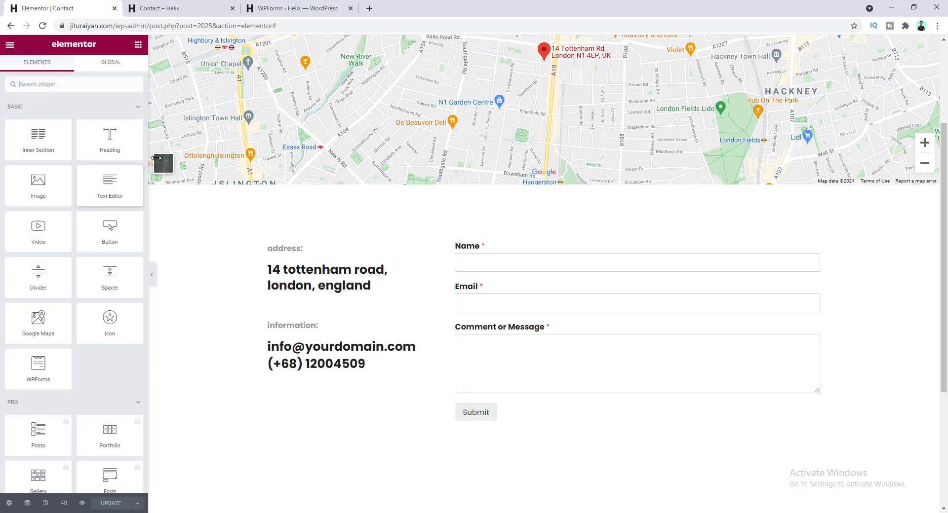
{"action": "left_click_drag", "start_coordinate": [111, 184], "coordinate": [484, 434]}
{"action": "key", "text": "ctrl+a"}
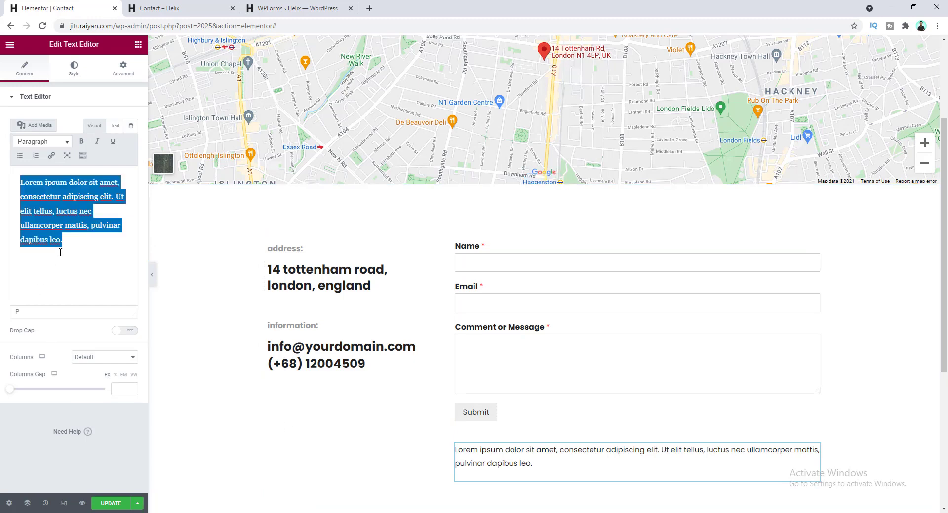
{"action": "type", "text": "We'll contact you within the next 24 hours."}
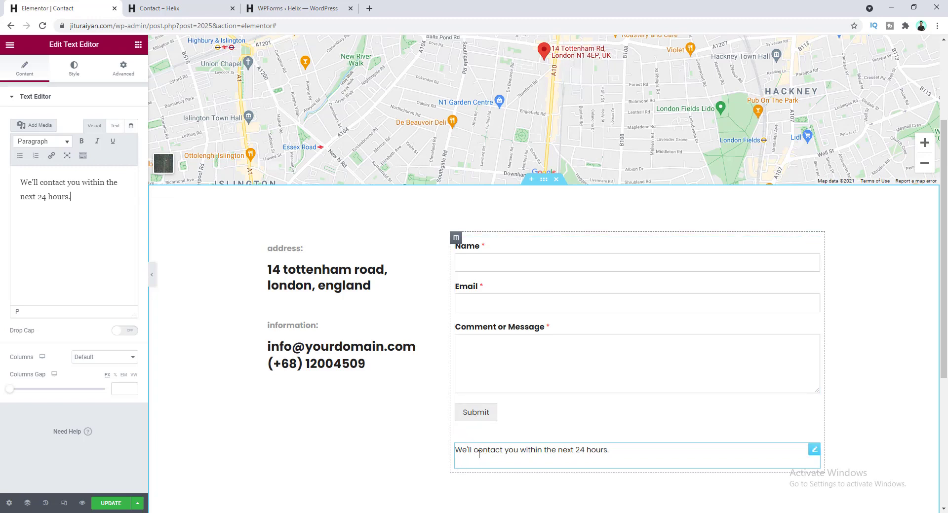
Set only the top margin of the text below the form to -20 px and check it in the page preview
{"action": "left_click", "coordinate": [123, 70]}
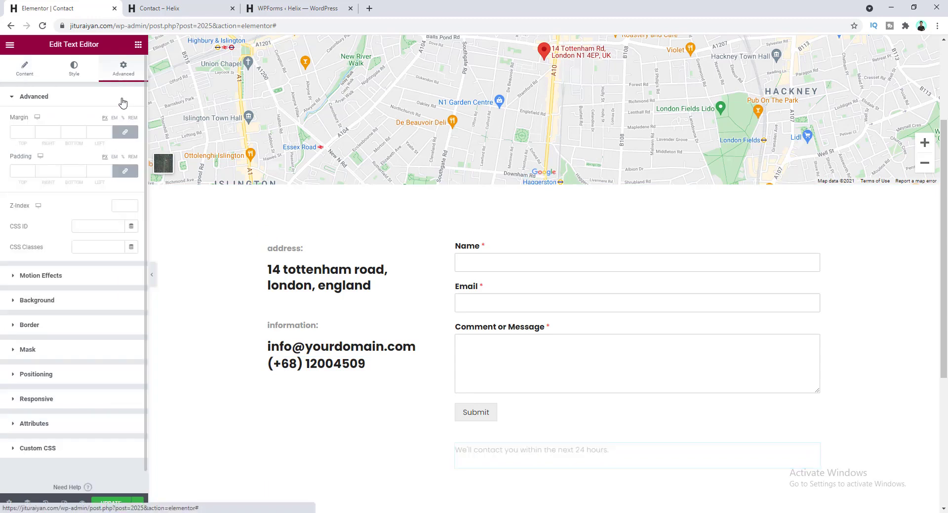
{"action": "left_click_drag", "start_coordinate": [26, 131], "coordinate": [12, 134]}
{"action": "type", "text": "20"}
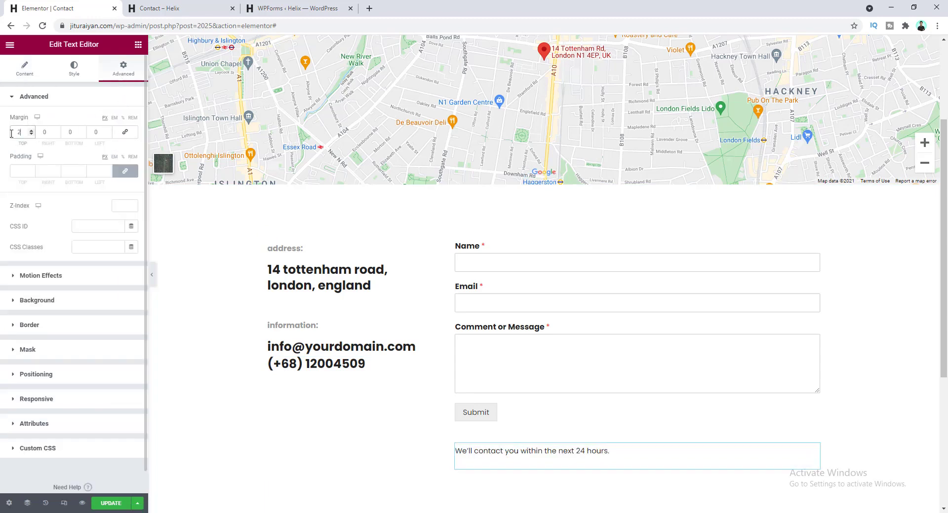
{"action": "left_click", "coordinate": [11, 132]}
{"action": "type", "text": "-20"}
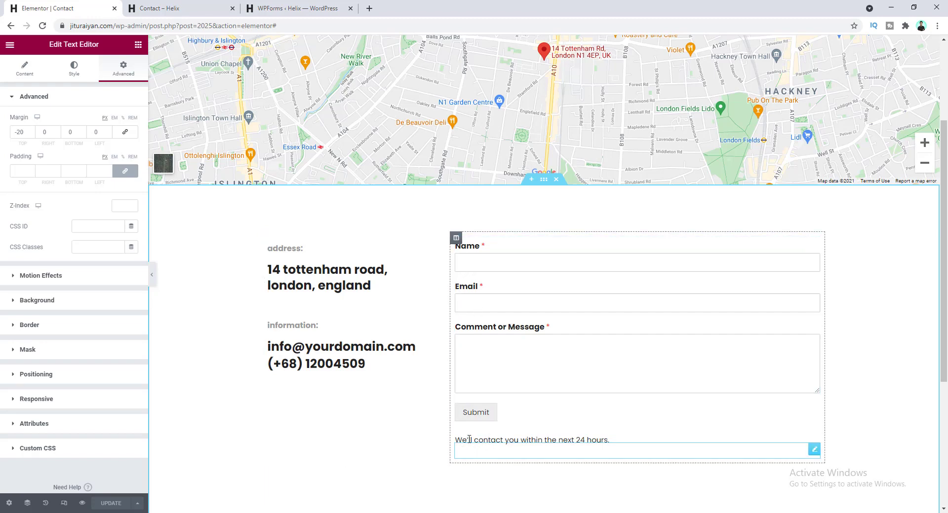
{"action": "left_click", "coordinate": [169, 7]}
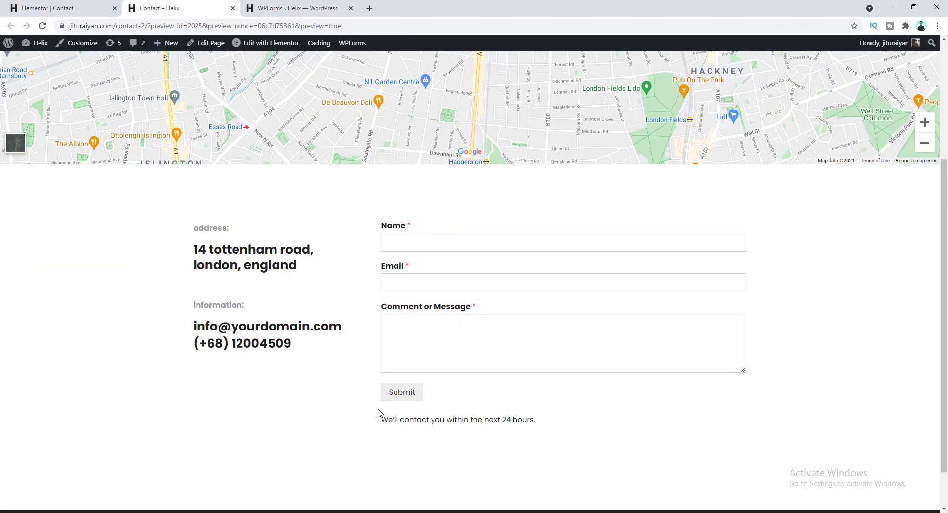
{"action": "key", "text": "ctrl+shift+Tab"}
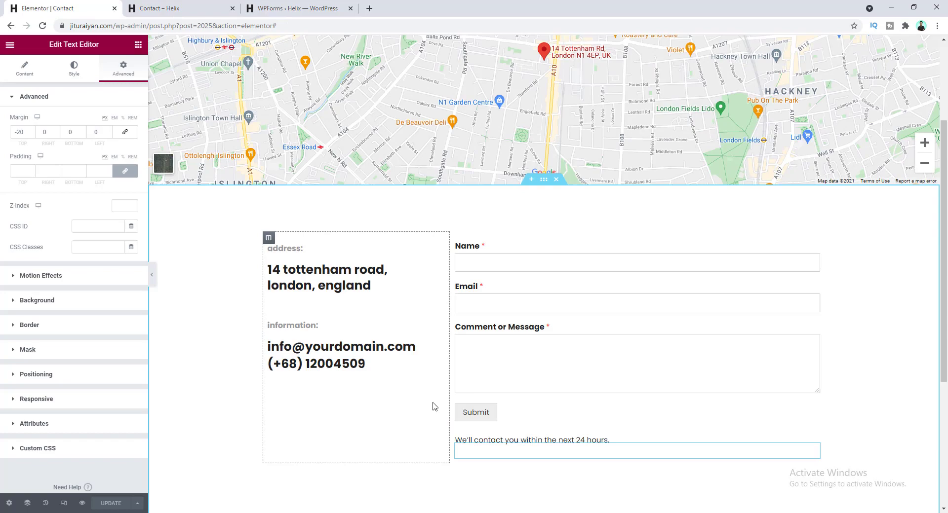